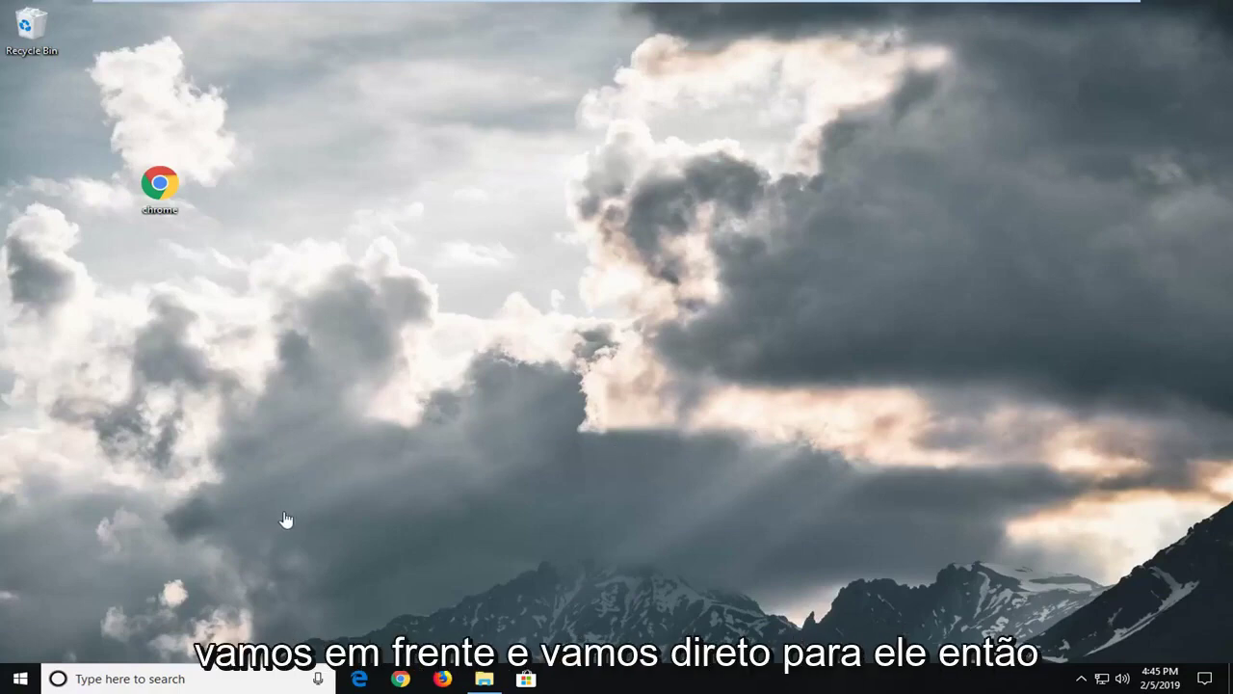
Search for "services" and open the Services desktop app.
click(20, 677)
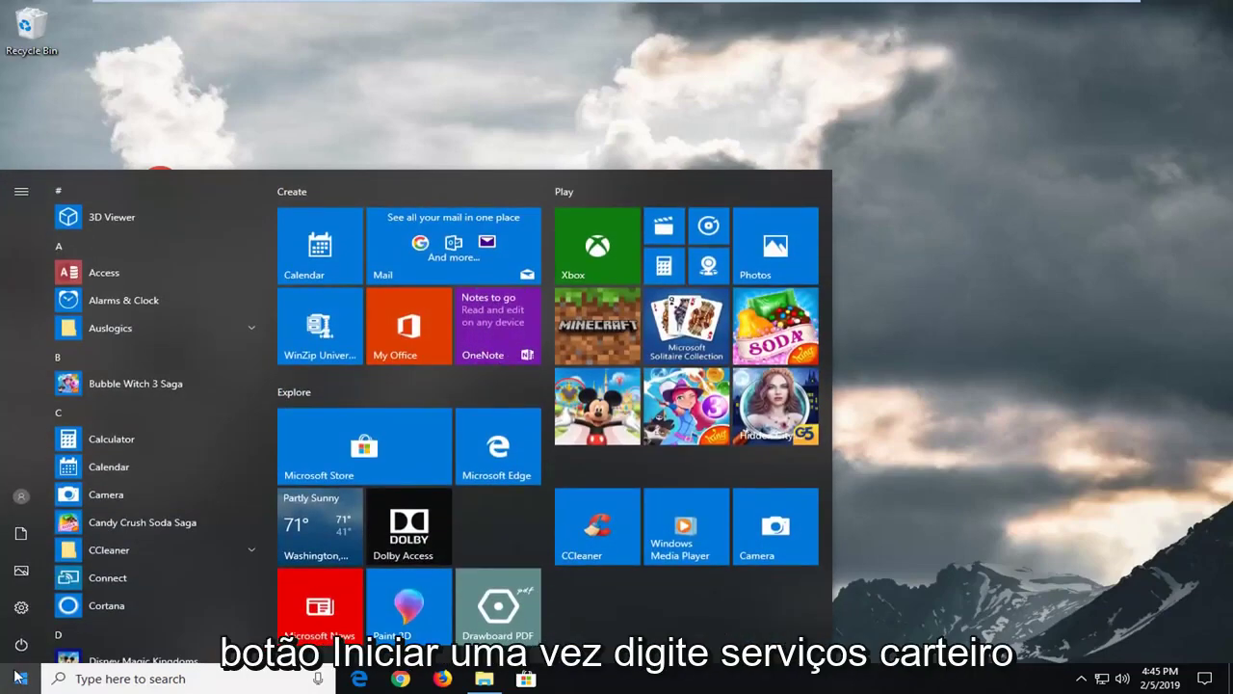
text(services)
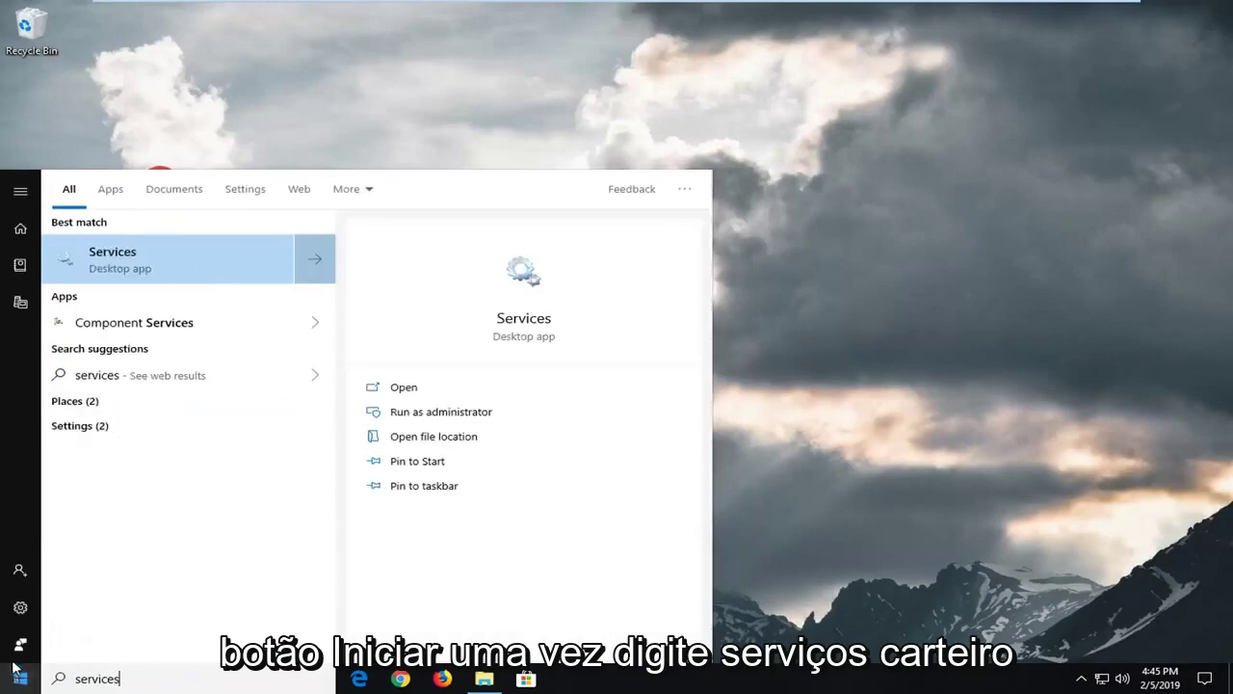
click(132, 269)
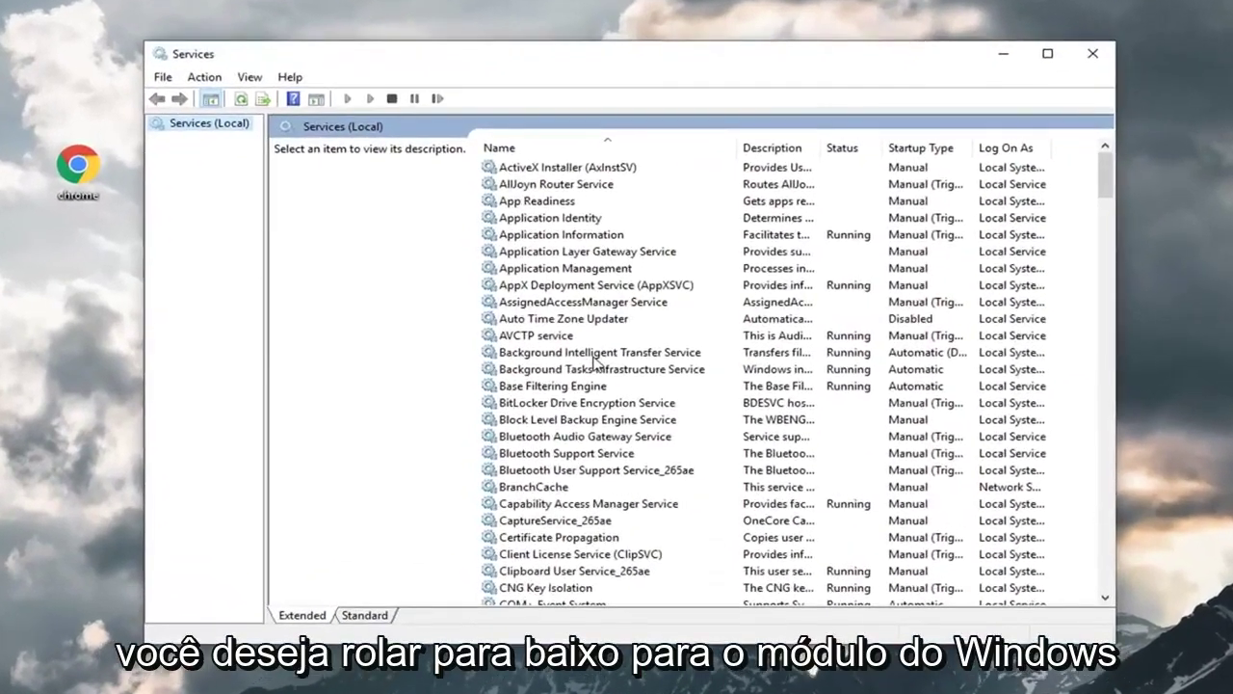
Find the Windows Modules Installer service in the services list and open its properties.
click(593, 353)
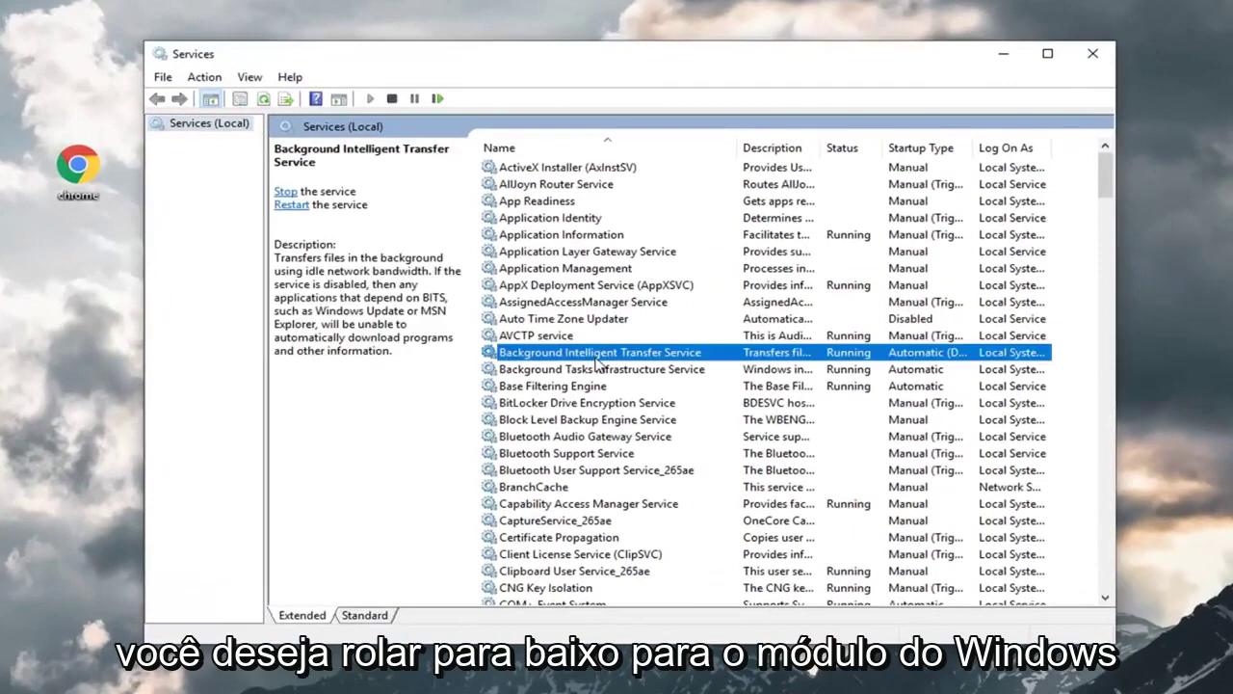
scroll(594, 371, down, 20)
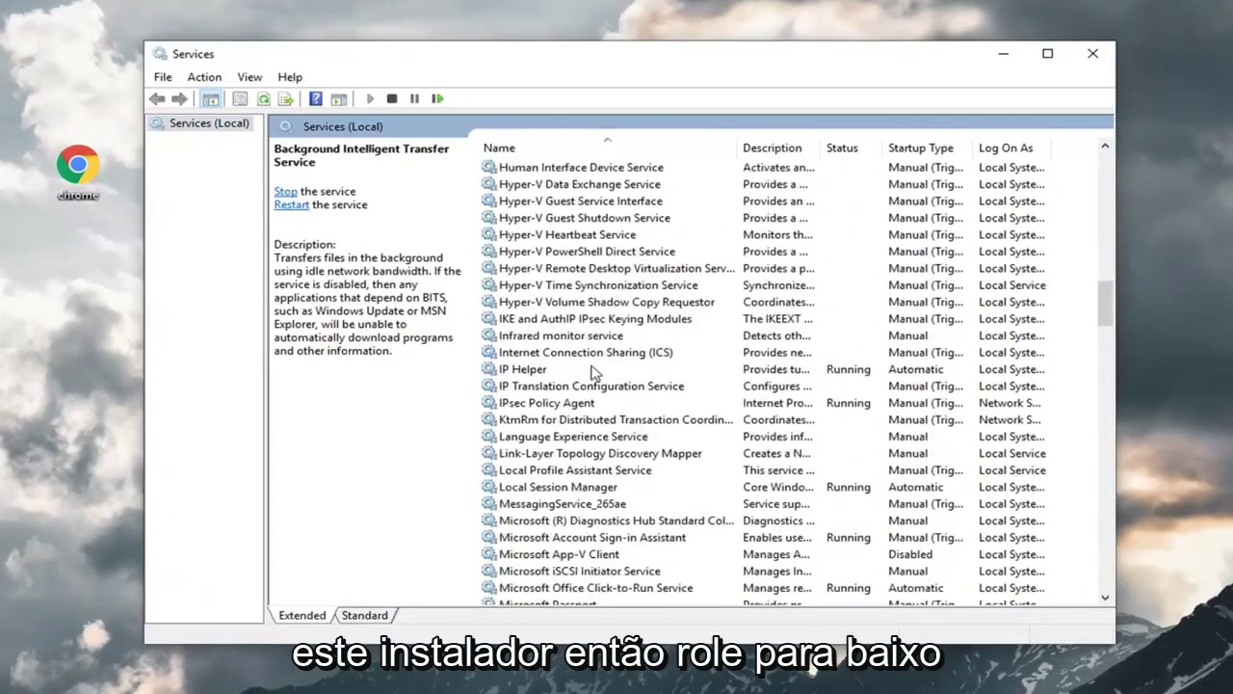
scroll(595, 376, down, 20)
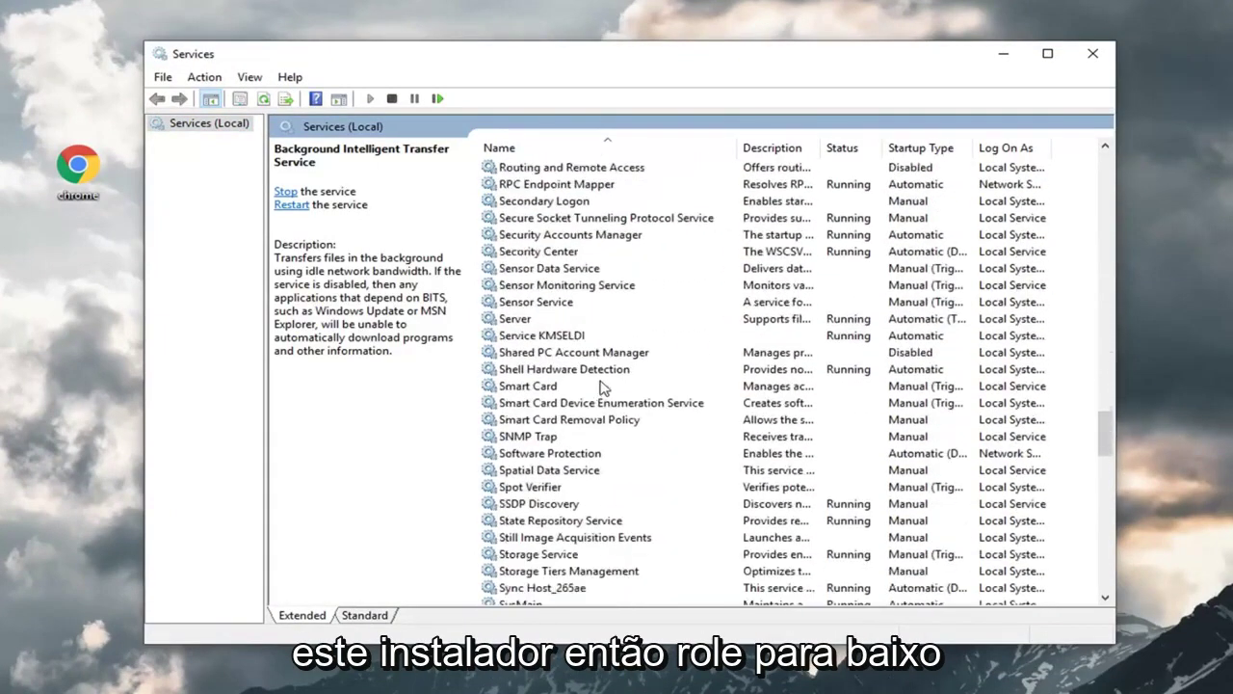
scroll(601, 386, down, 18)
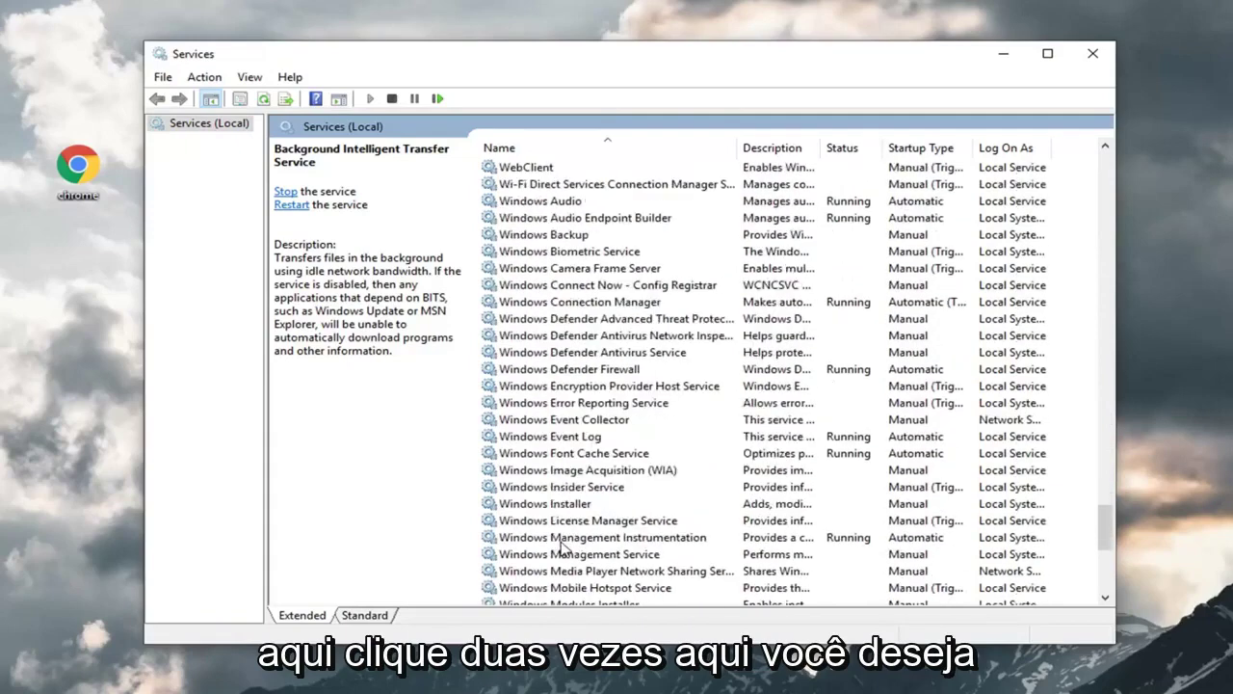
scroll(564, 563, down, 1)
click(559, 556)
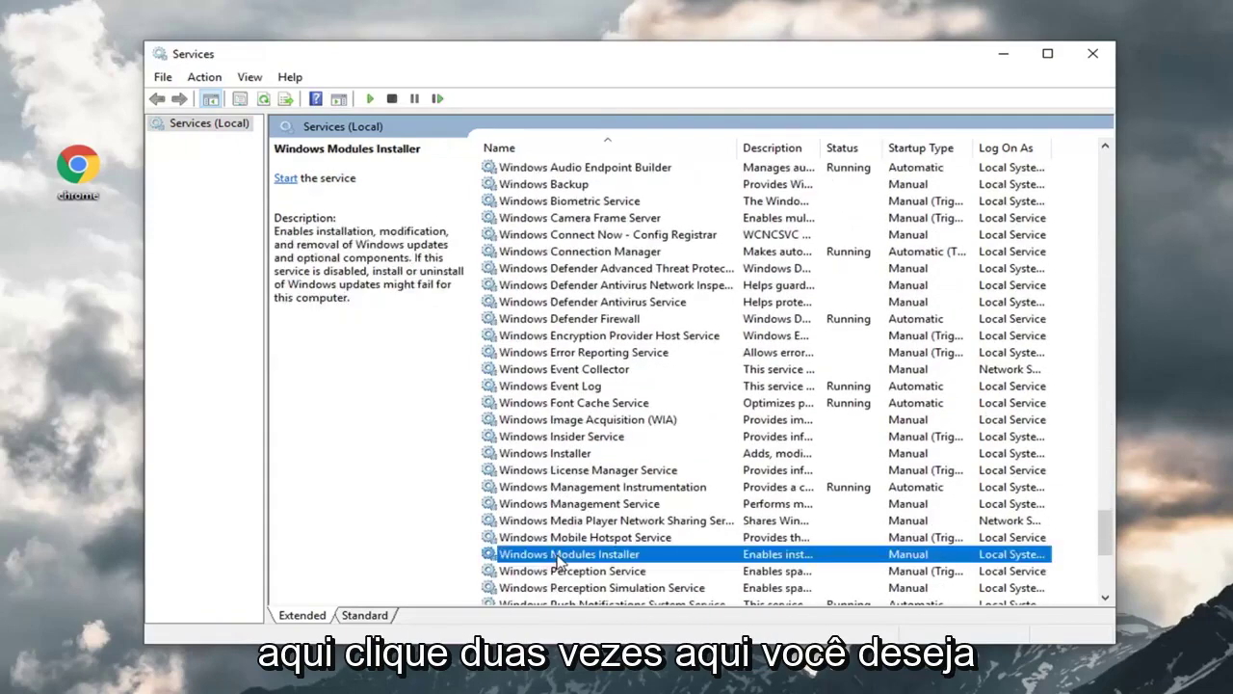
double_click(559, 555)
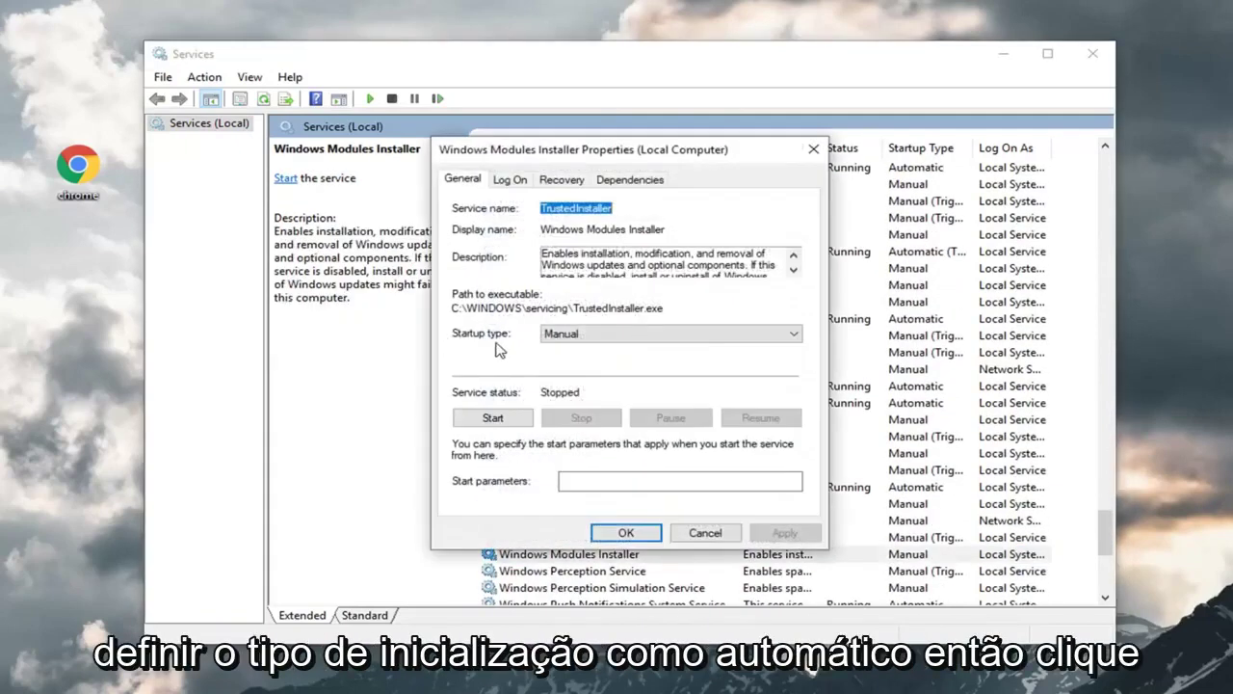
Set the startup type of the Windows Modules Installer service to Automatic.
click(573, 333)
click(585, 336)
click(795, 333)
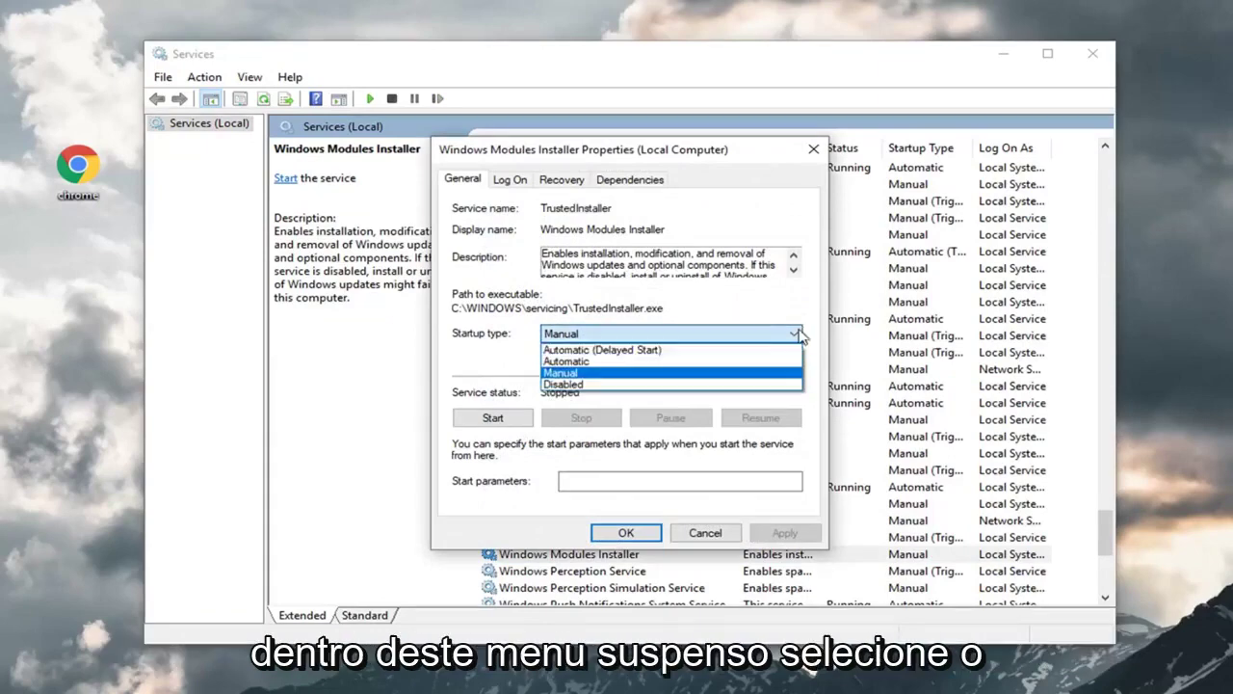
click(580, 362)
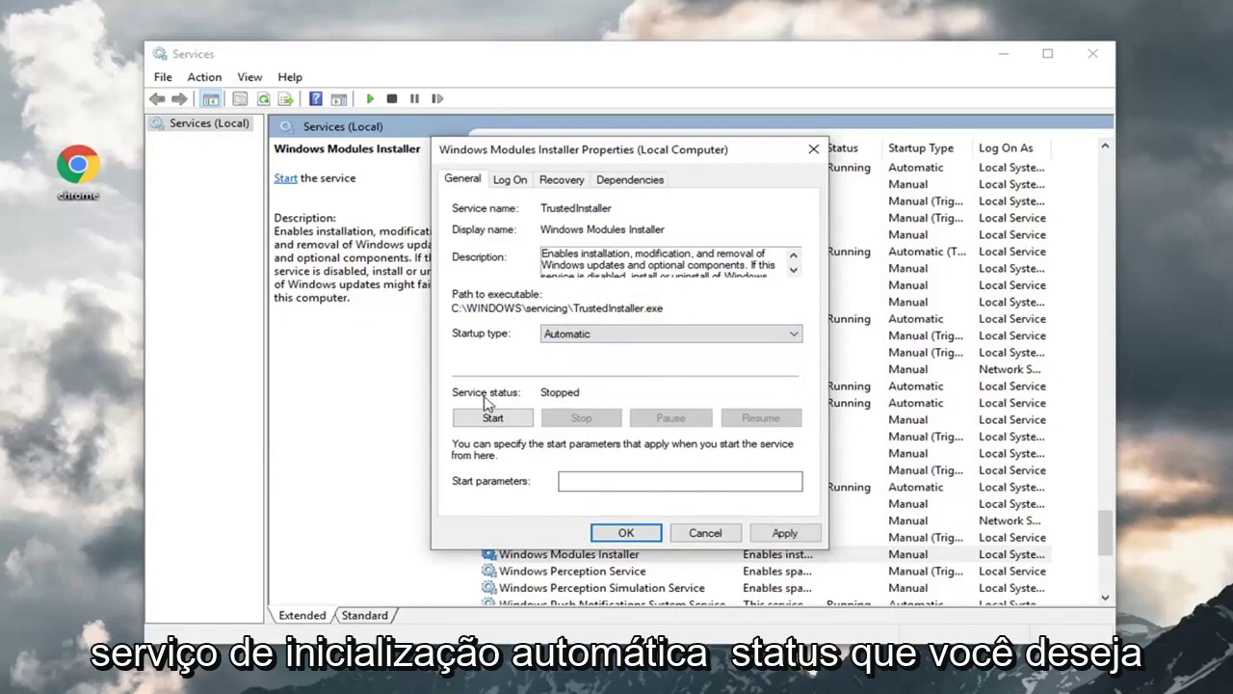
Start the Windows Modules Installer service, apply the property changes and close the Services window.
click(478, 422)
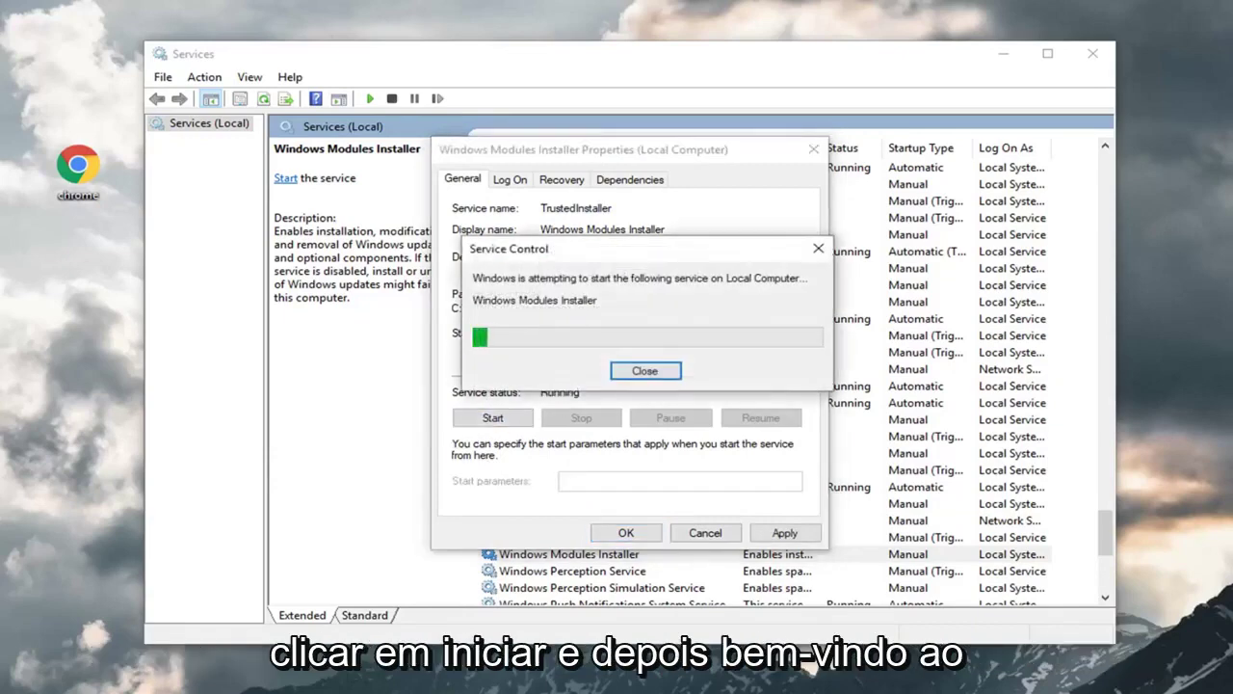
click(782, 532)
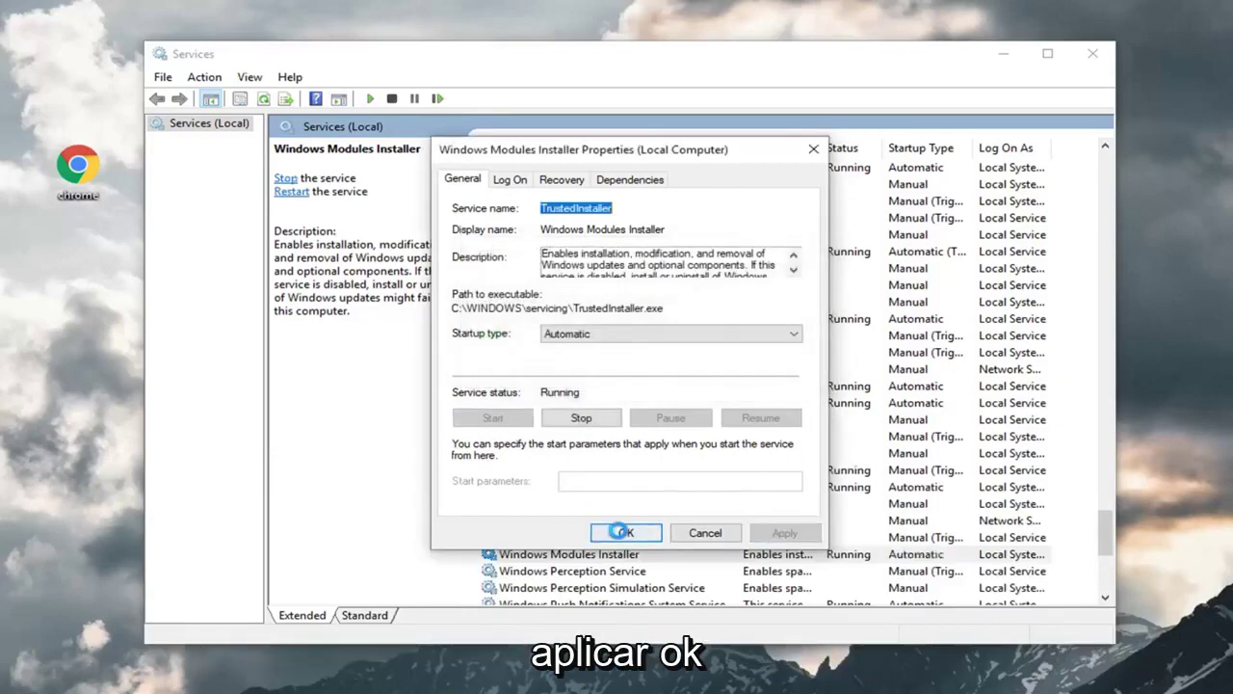
click(625, 532)
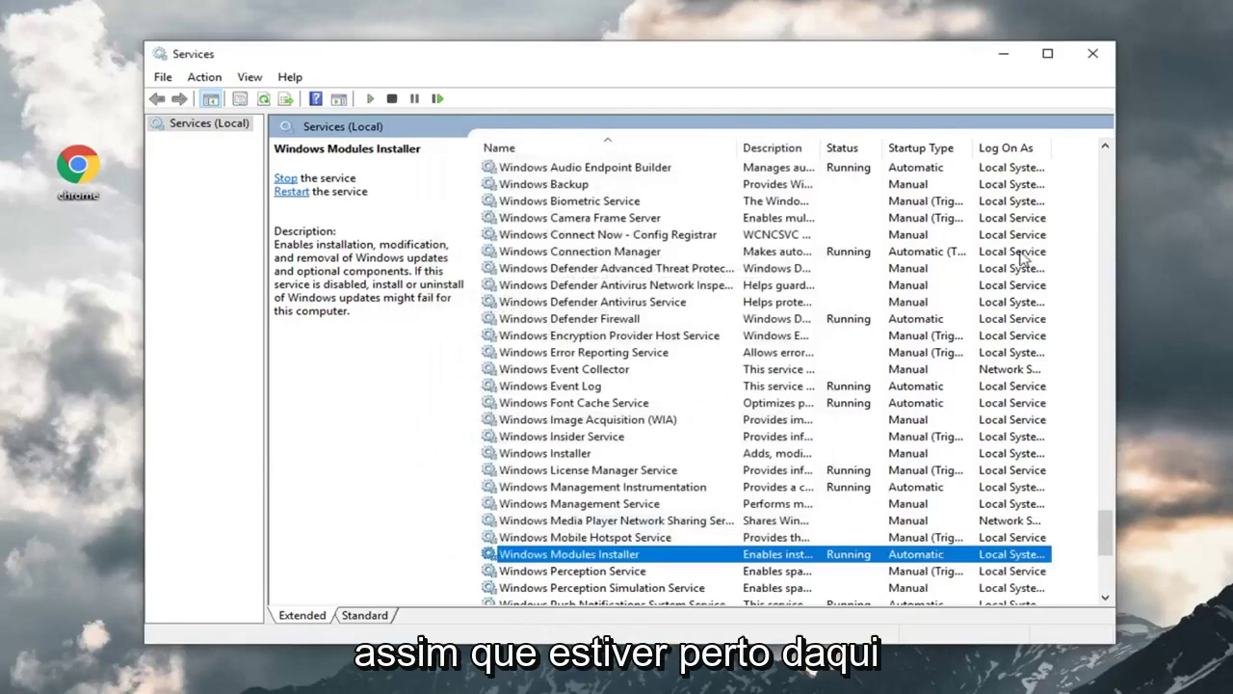
click(1093, 52)
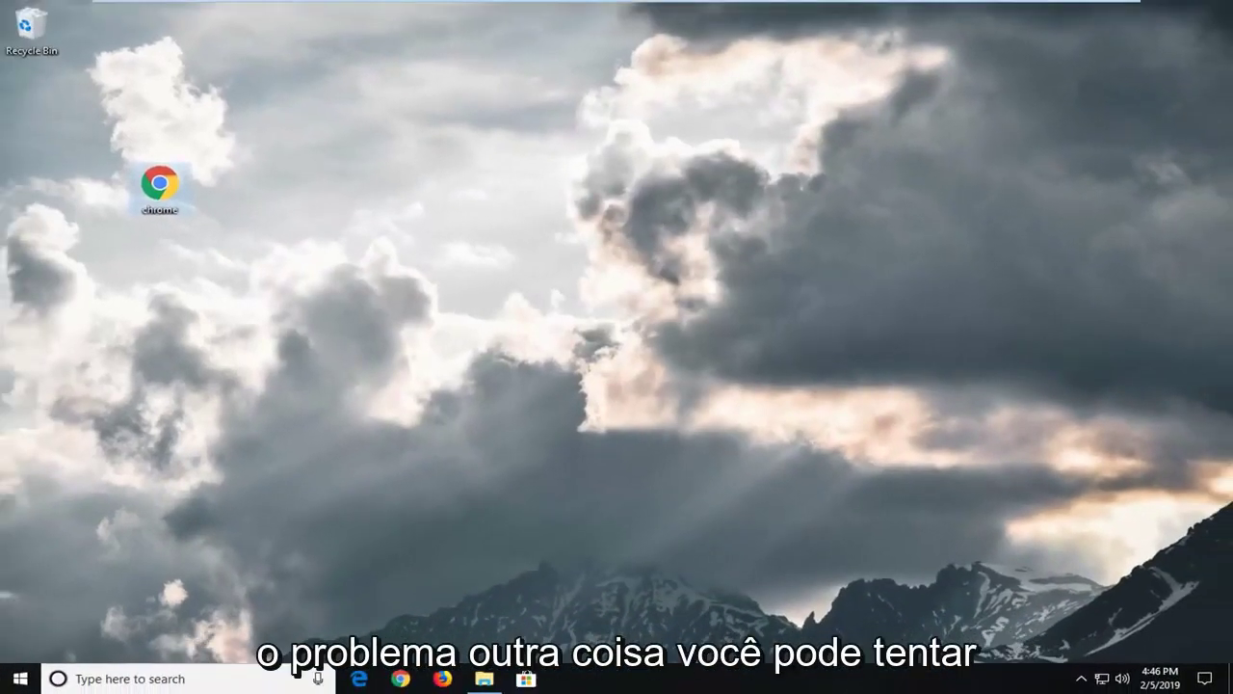
Search for "cmd" and open Command Prompt as administrator, allowing it to make changes to the device.
click(11, 681)
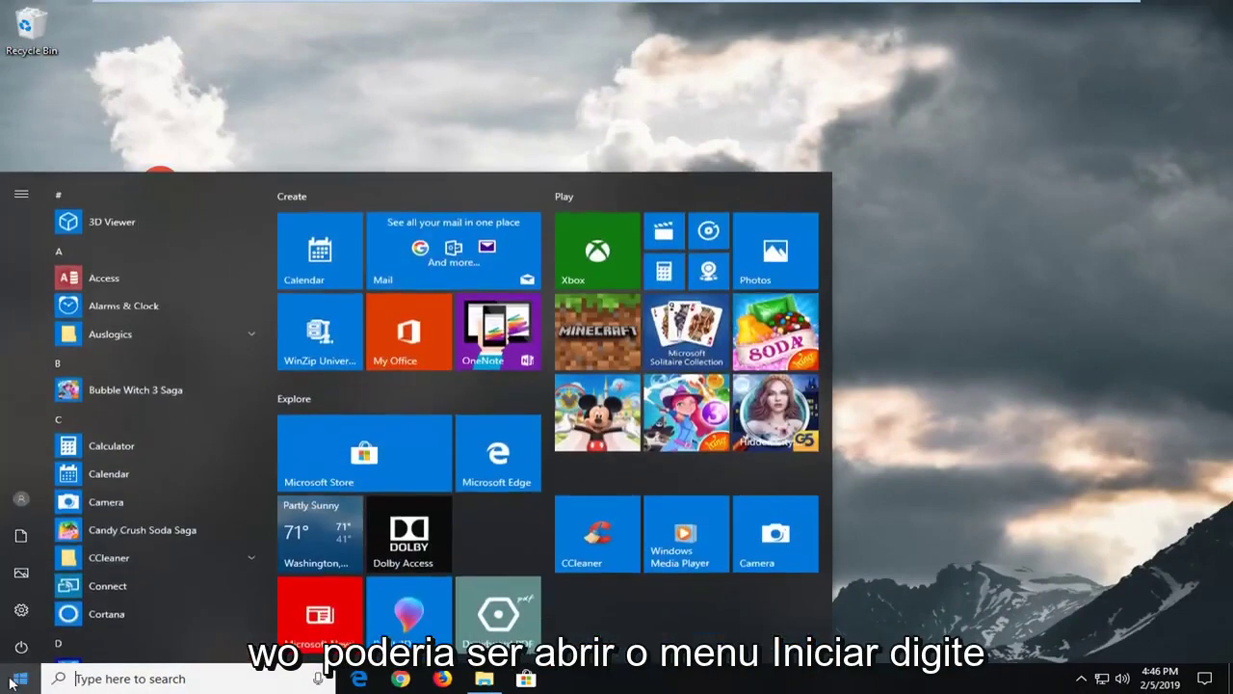
text(cmd)
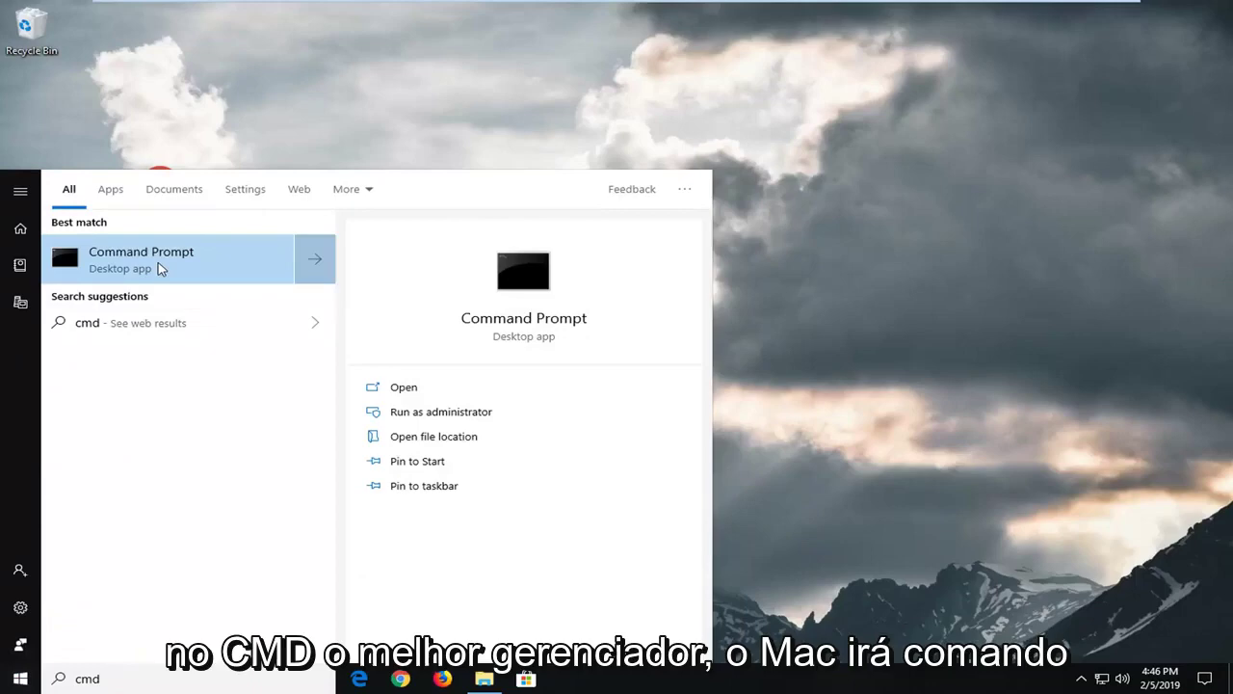
right_click(159, 266)
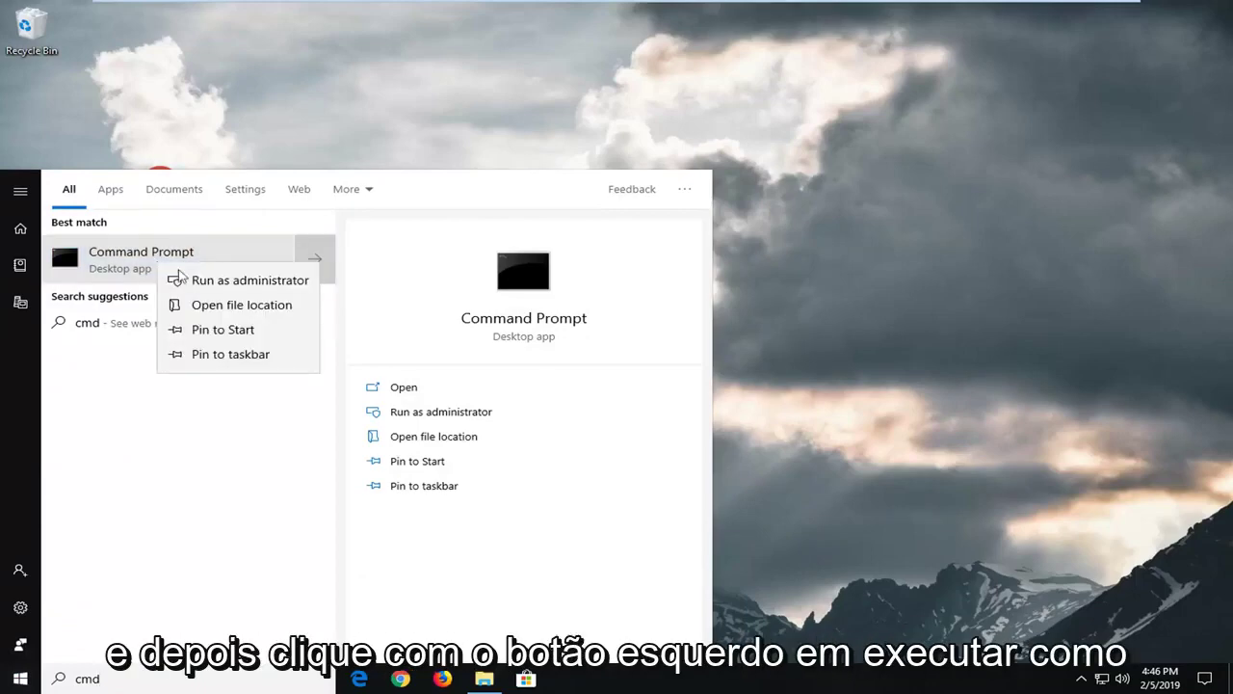
click(200, 281)
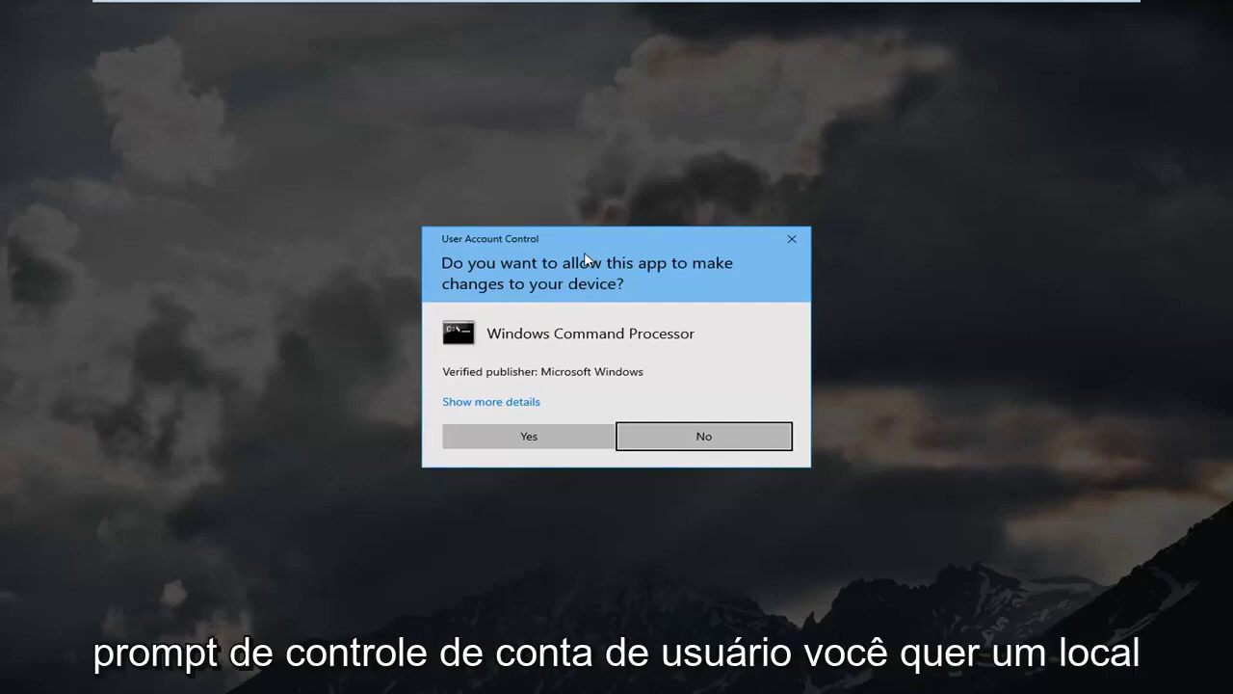
click(542, 440)
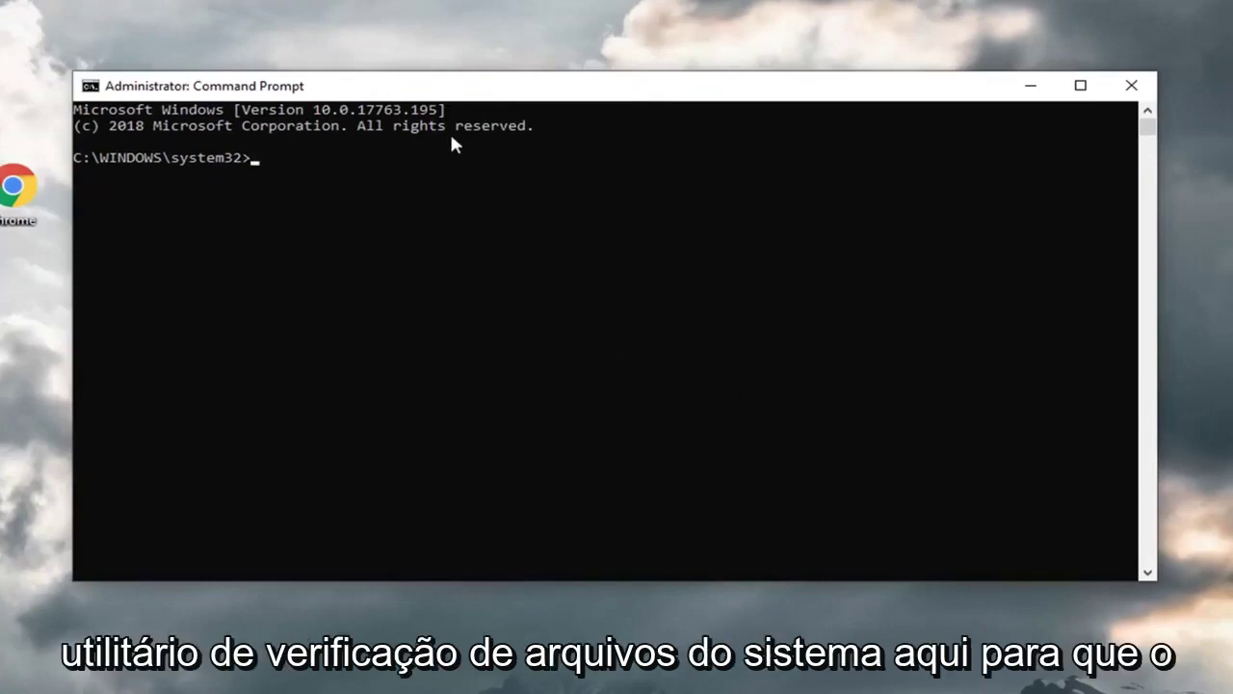
Run the system file check with "sfc /scannow" and minimize the Command Prompt window.
text(sfc )
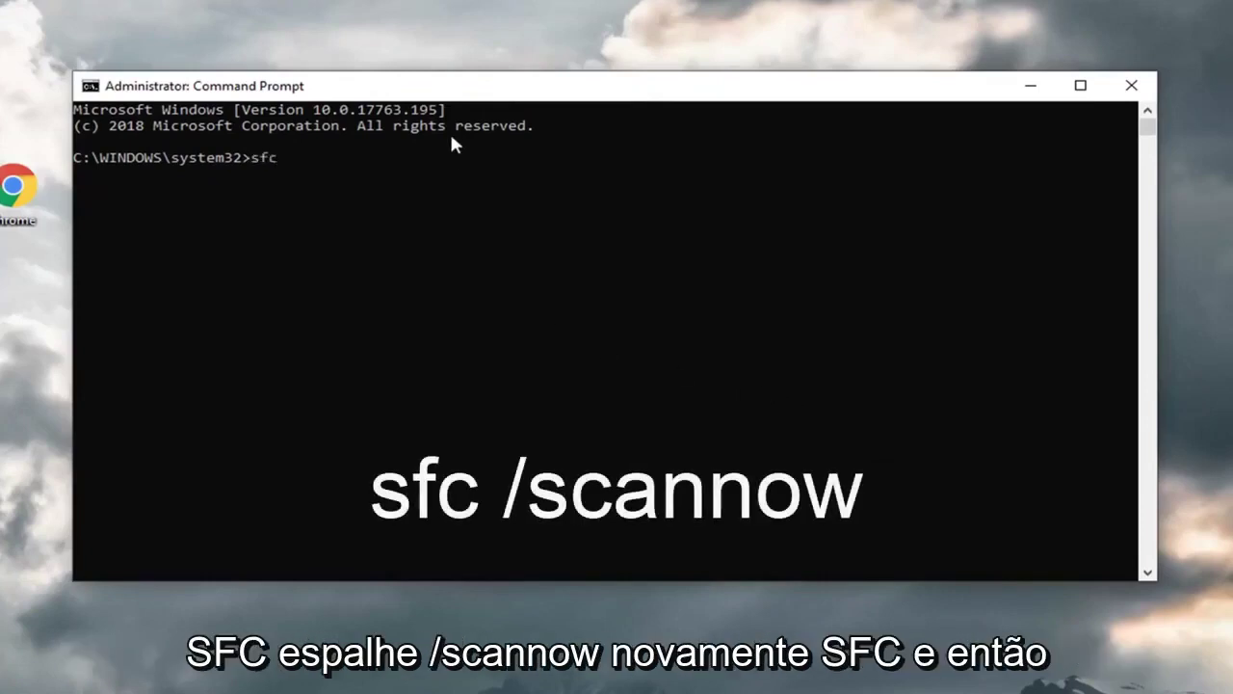
text(/scannow)
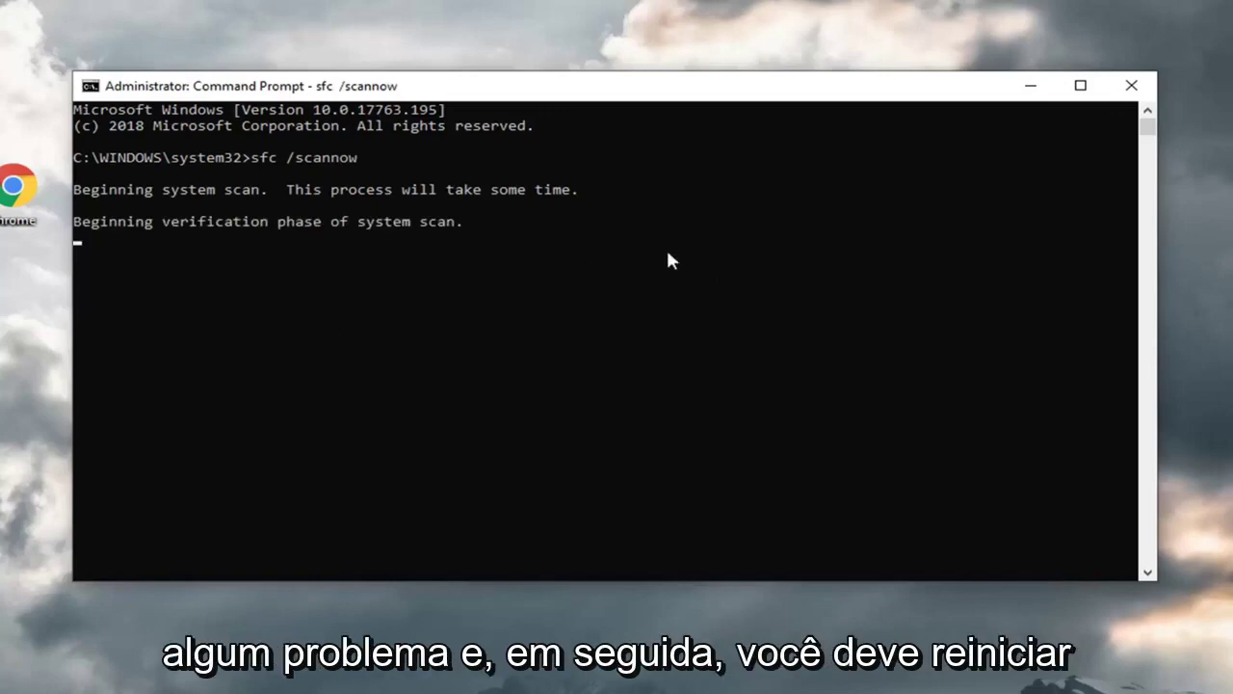
click(1029, 87)
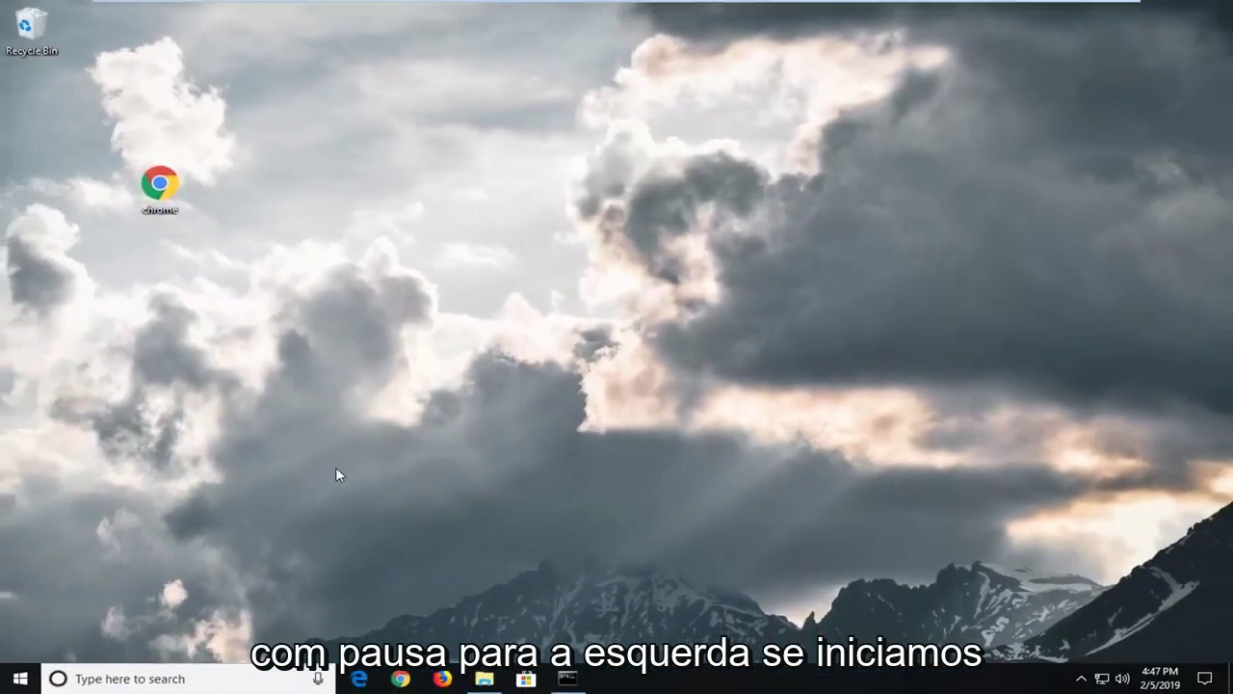
Open a second elevated command prompt by searching for "cmd", allowing it to make changes to the device.
click(17, 678)
text(cm)
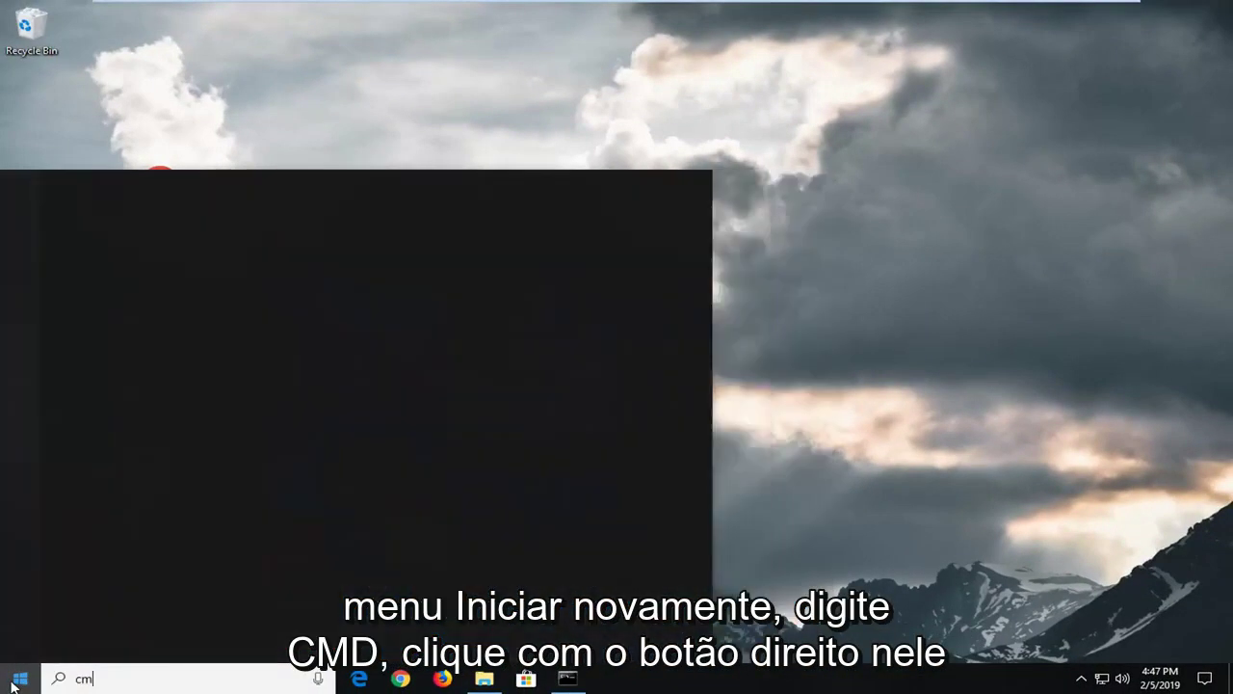
text(d)
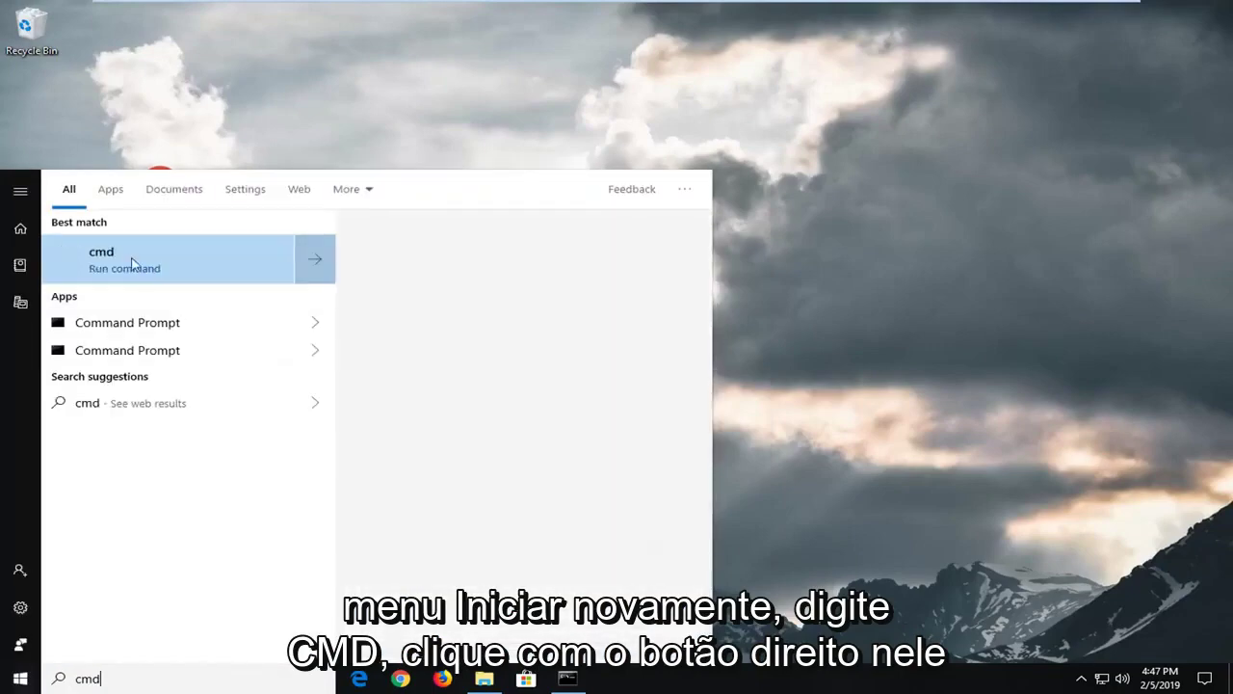
right_click(111, 266)
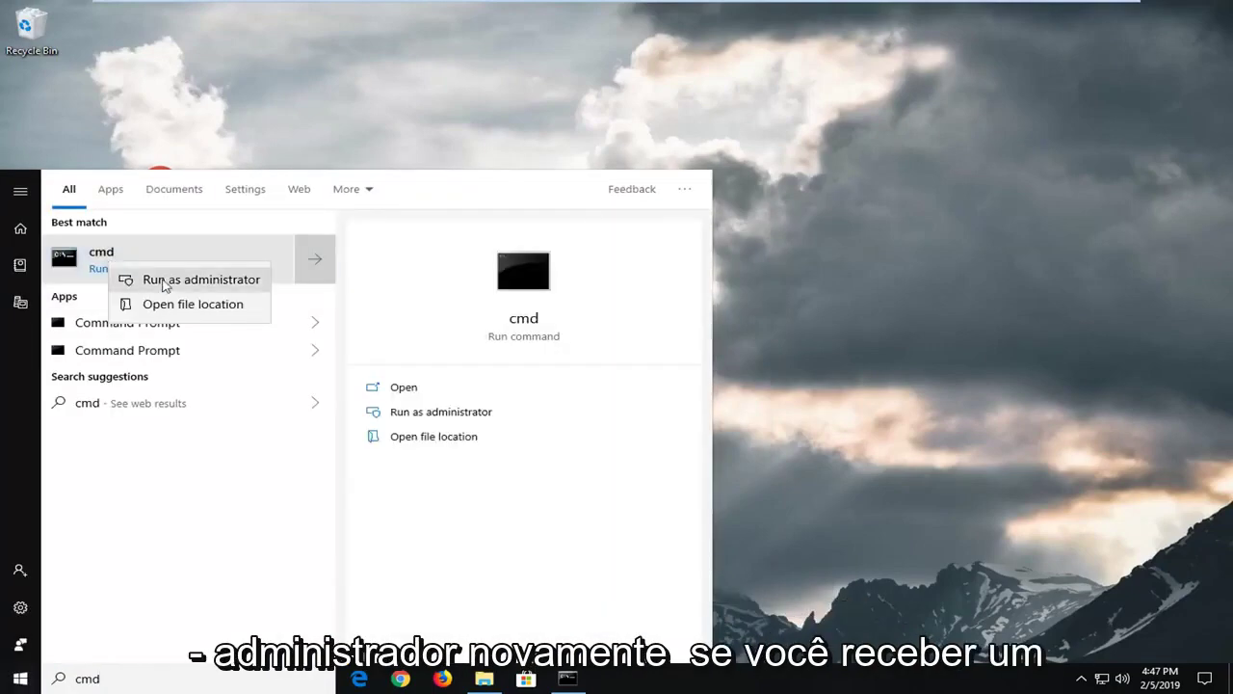
click(166, 279)
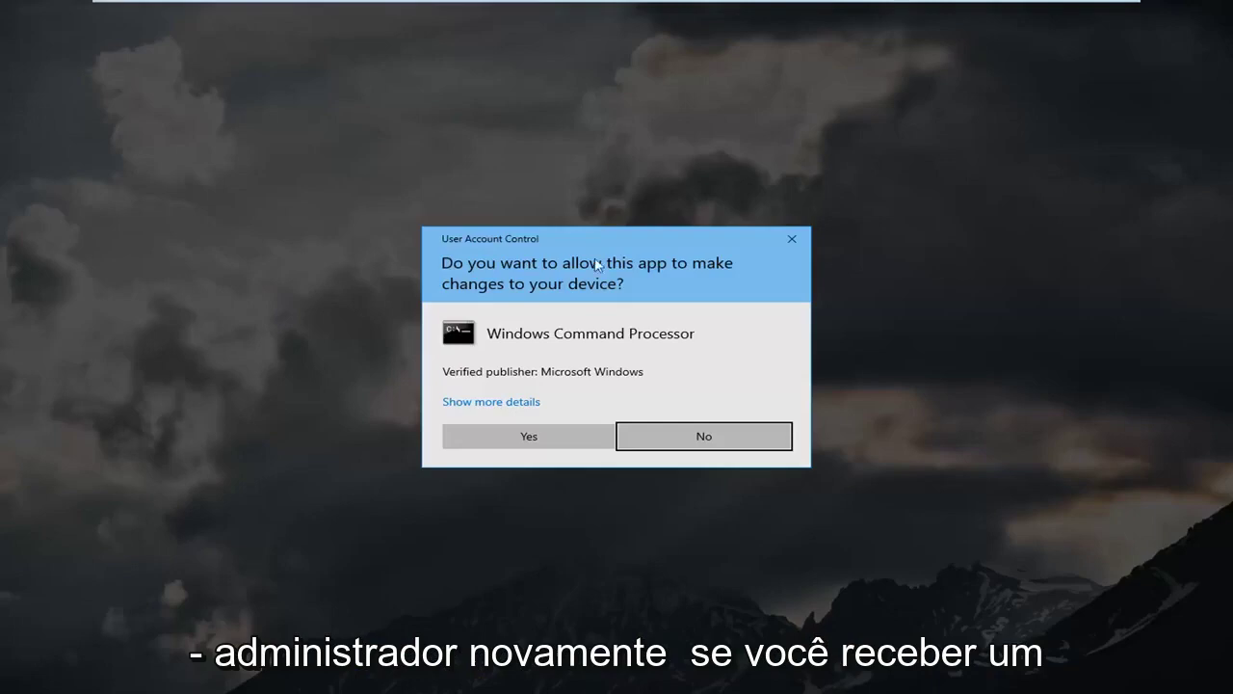
click(546, 436)
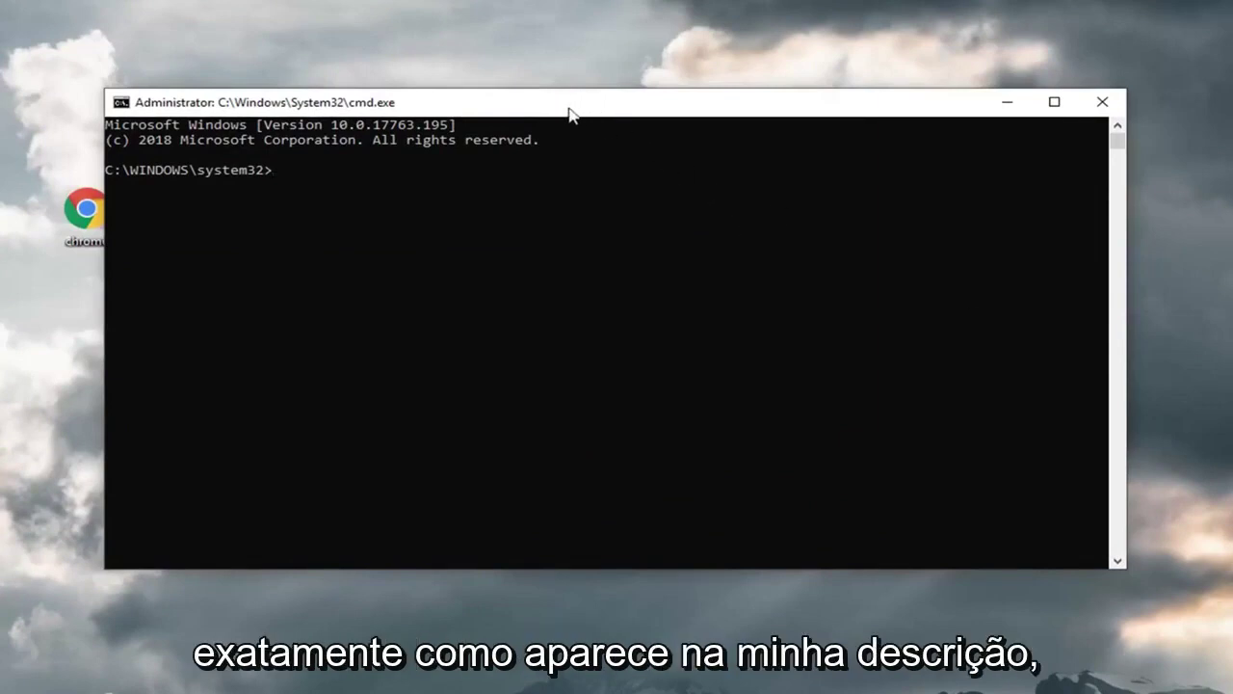
Paste the copied command "DISM.exe /Online /Cleanup-image /Restorehealth" into the new command prompt and run it.
right_click(642, 108)
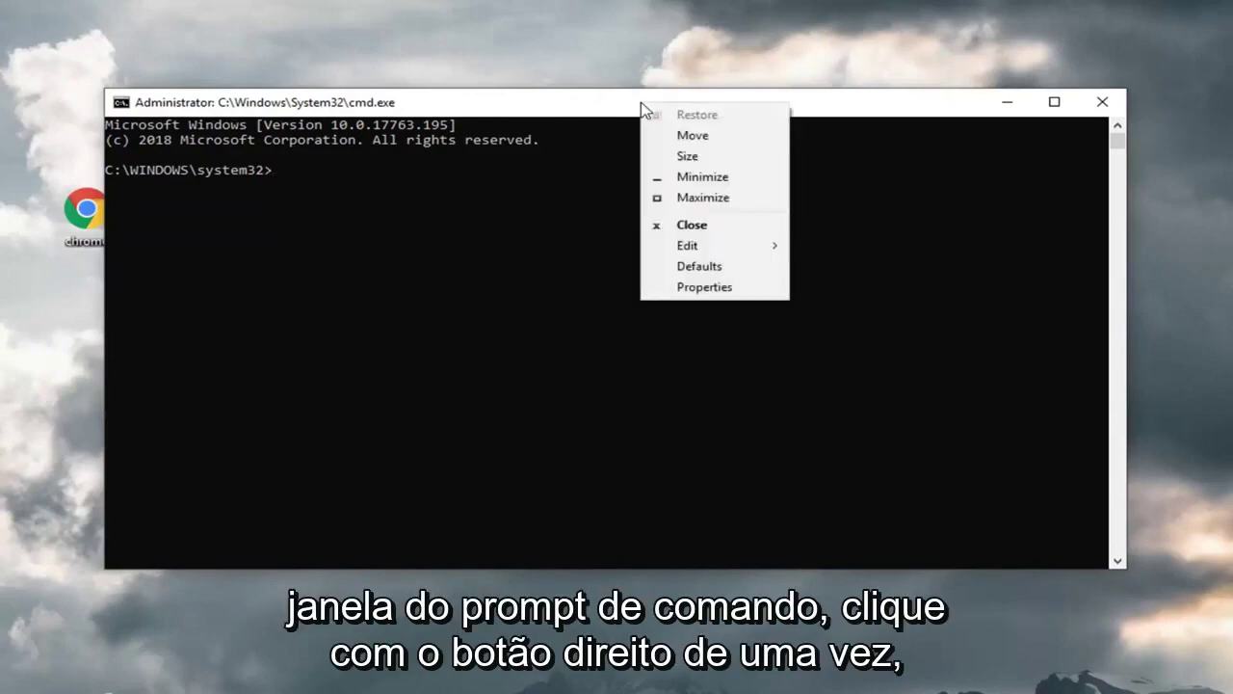
click(687, 243)
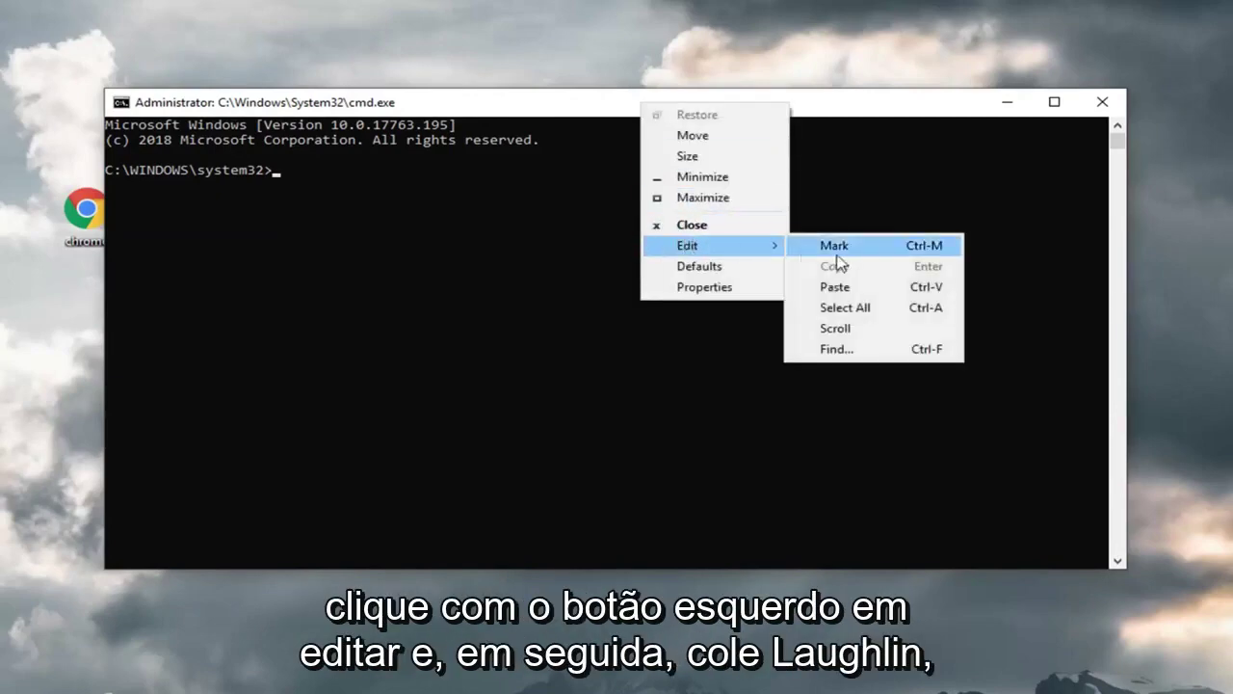
click(835, 287)
key(Return)
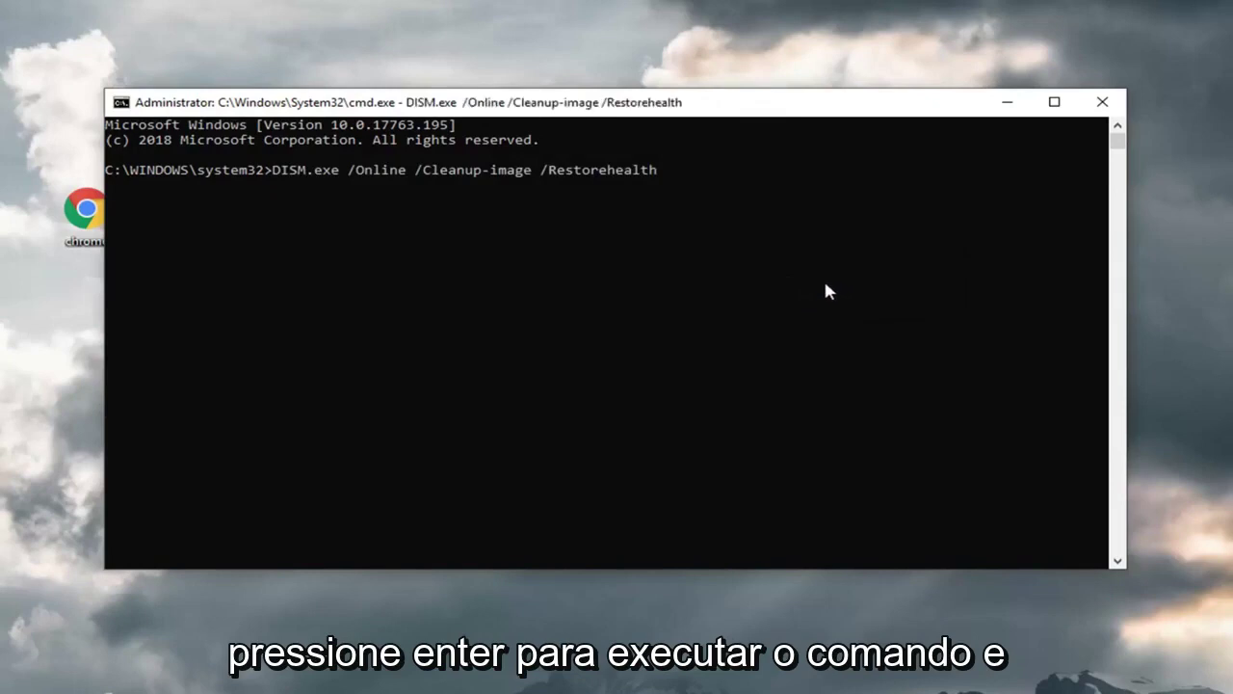